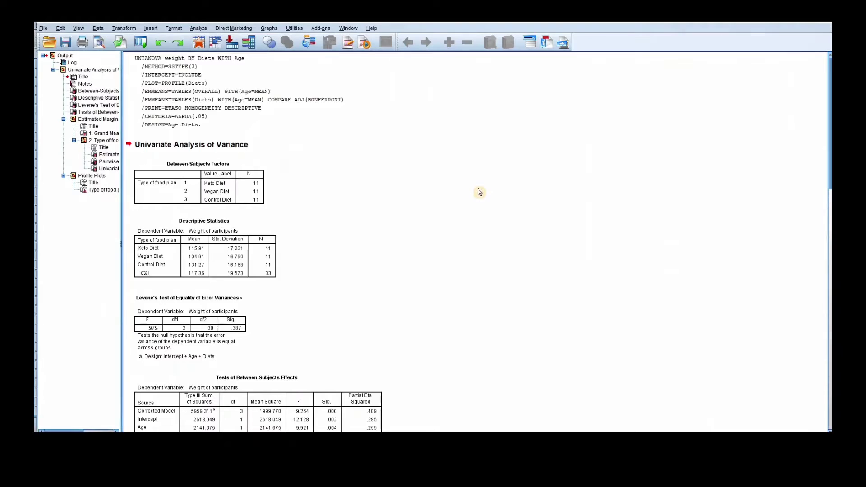
scroll(478, 193, down, 3)
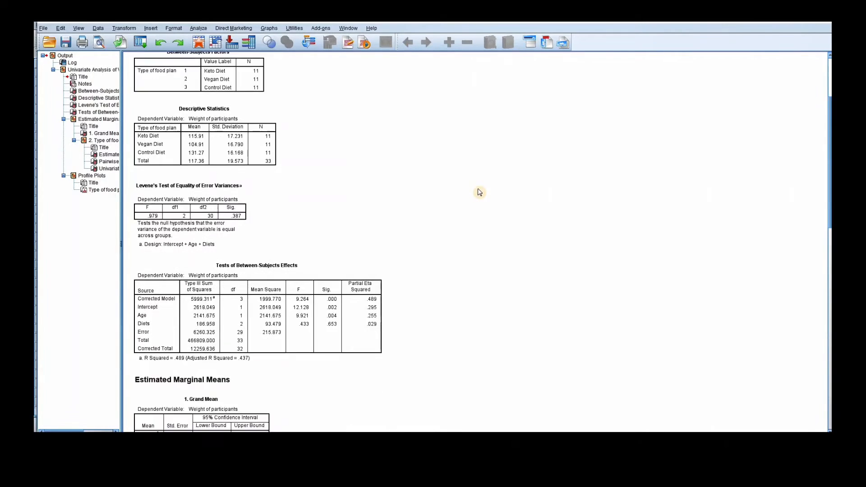
scroll(478, 192, down, 3)
scroll(478, 192, down, 3)
scroll(479, 192, down, 3)
scroll(478, 192, down, 3)
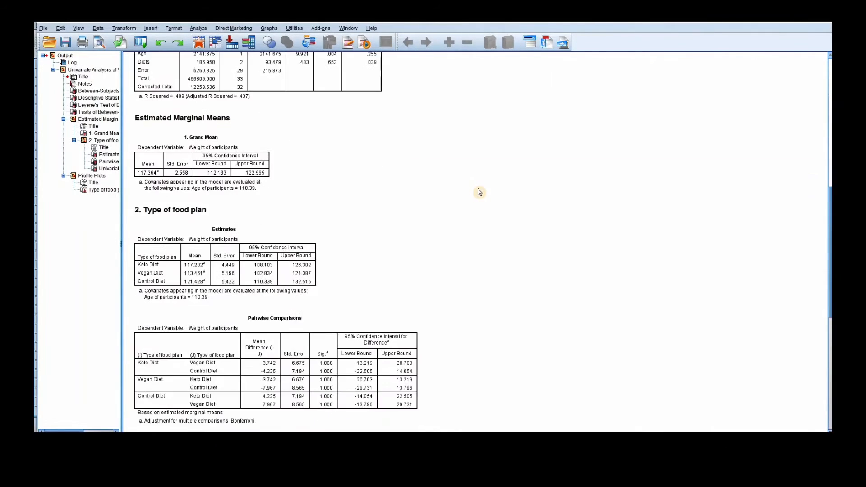
scroll(478, 192, down, 3)
scroll(479, 192, down, 3)
scroll(479, 192, down, 3)
scroll(478, 192, down, 2)
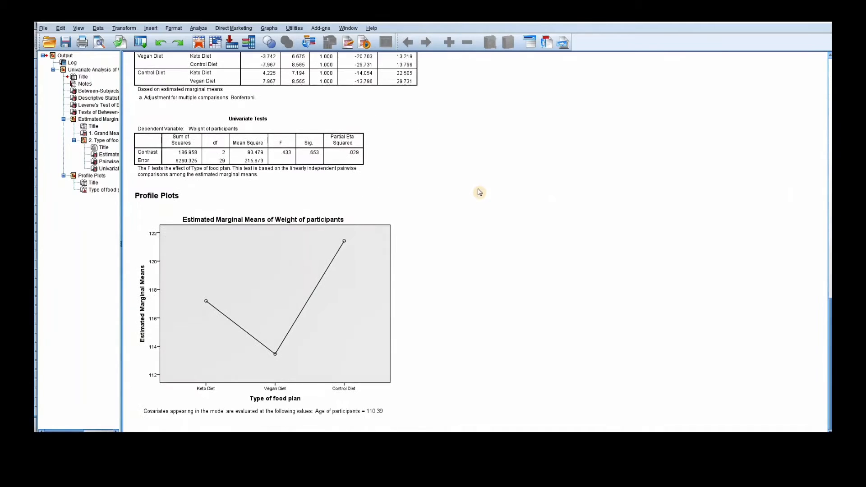
scroll(479, 192, up, 3)
scroll(478, 193, up, 4)
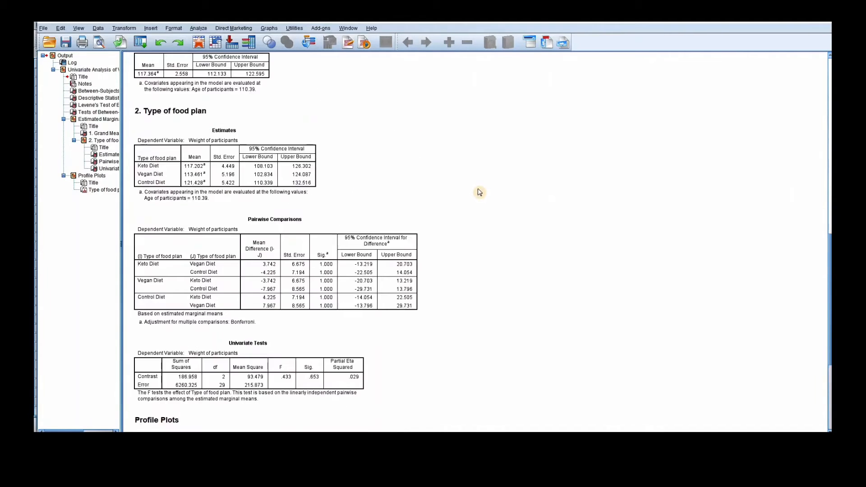
scroll(479, 192, up, 2)
scroll(478, 193, up, 3)
scroll(479, 192, up, 3)
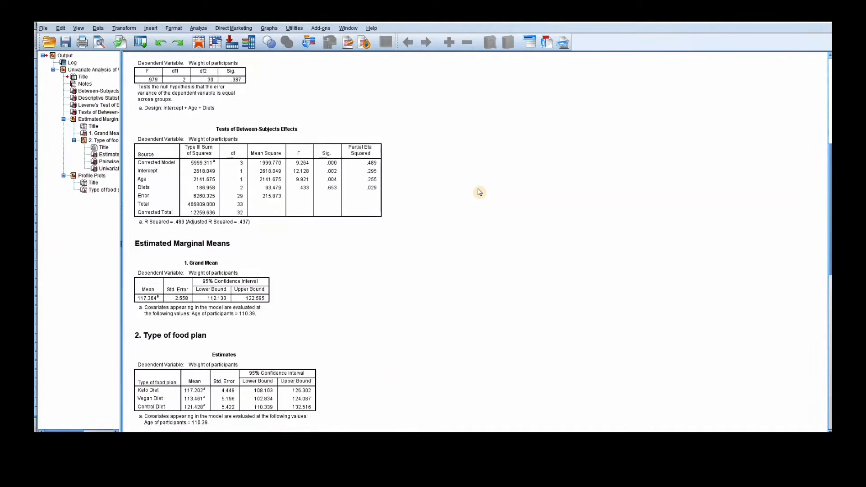
scroll(478, 192, up, 3)
scroll(478, 193, up, 2)
scroll(478, 192, up, 1)
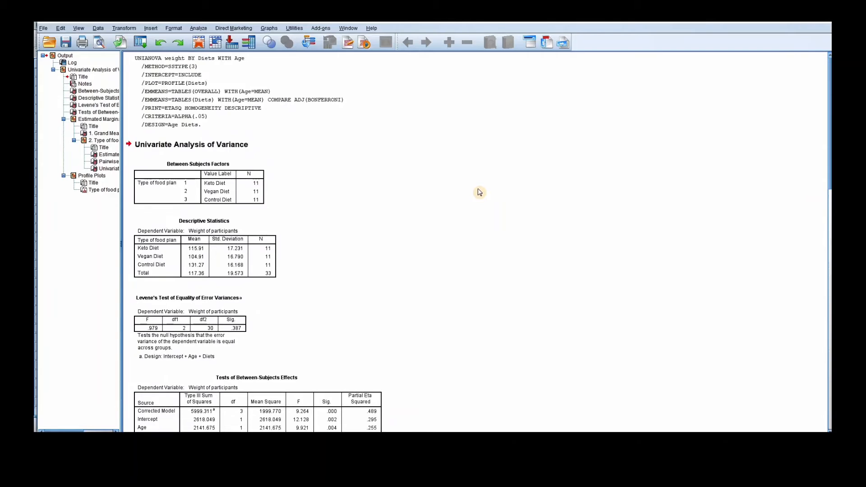
scroll(478, 192, down, 3)
scroll(478, 192, down, 2)
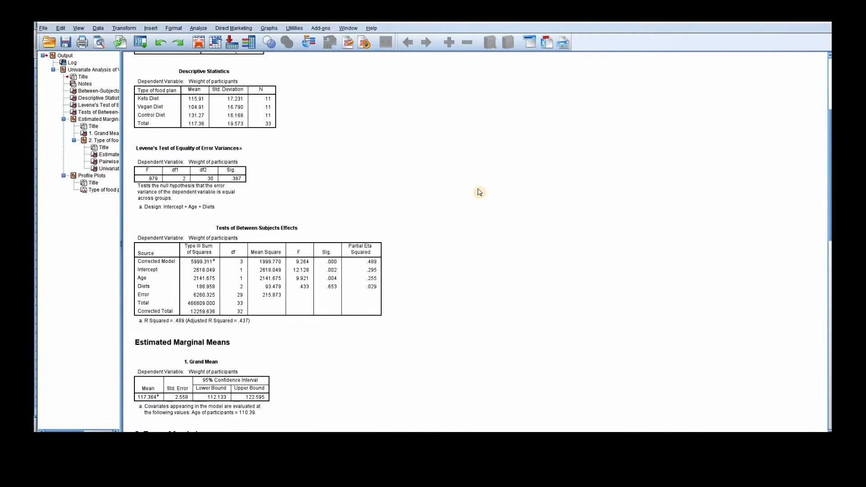
scroll(478, 192, down, 3)
scroll(478, 192, down, 2)
scroll(478, 192, down, 3)
scroll(478, 192, down, 2)
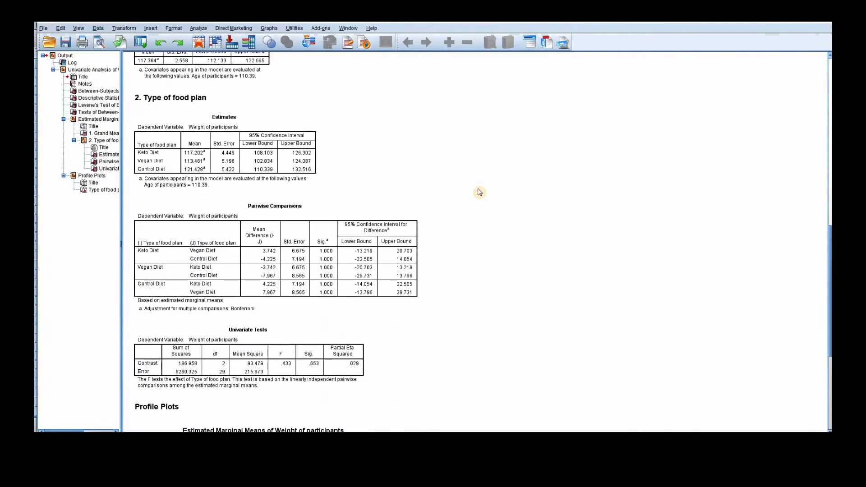
scroll(478, 193, down, 3)
scroll(479, 192, down, 2)
scroll(478, 193, down, 1)
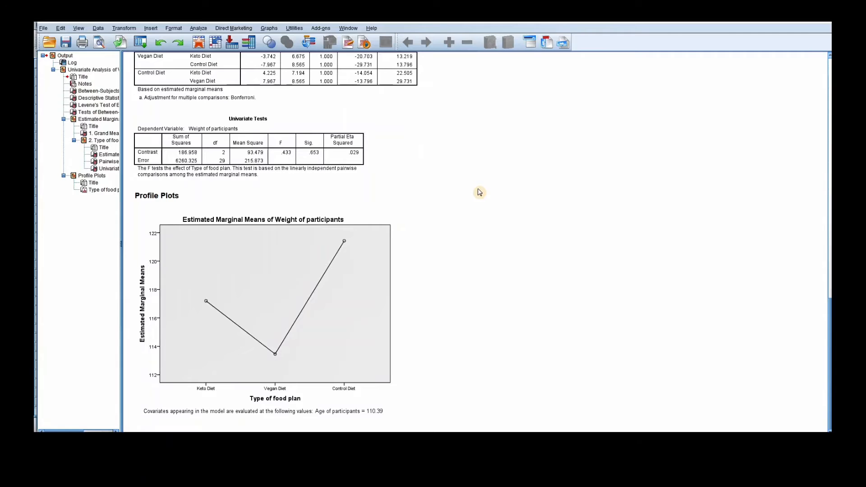
scroll(478, 193, up, 3)
scroll(478, 193, up, 2)
scroll(478, 192, up, 3)
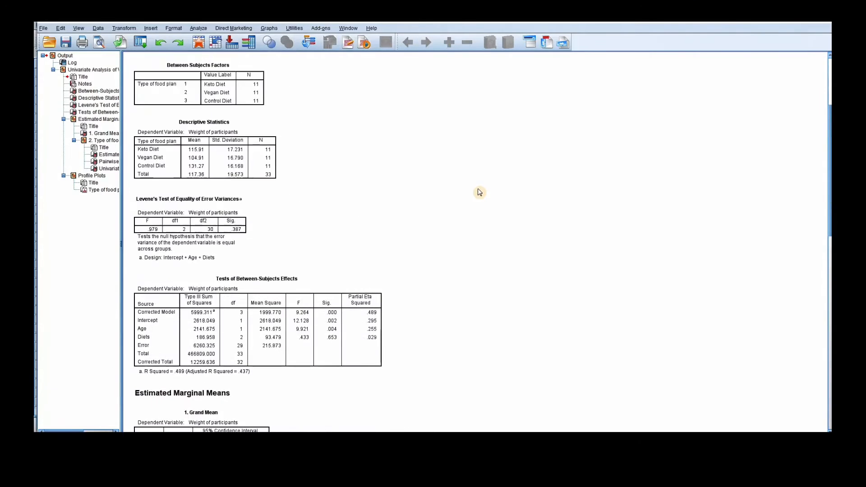
scroll(478, 192, up, 2)
scroll(478, 192, down, 3)
scroll(478, 192, down, 2)
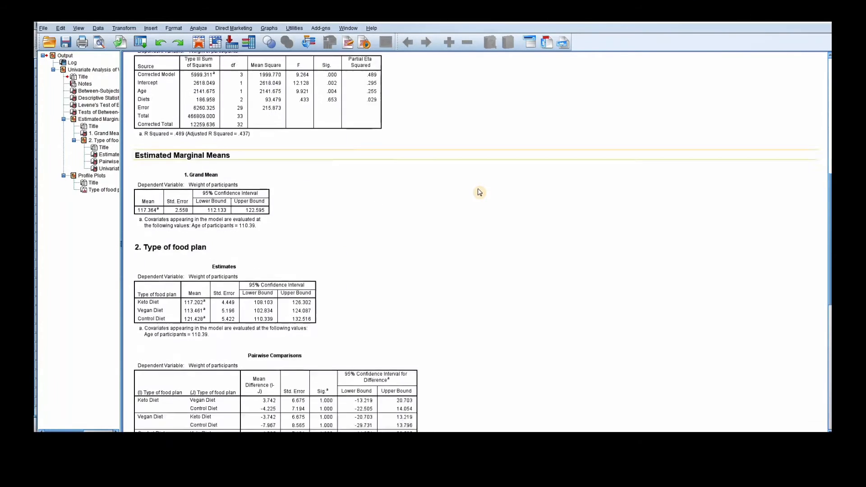
scroll(478, 192, down, 2)
scroll(479, 192, down, 3)
scroll(478, 192, down, 1)
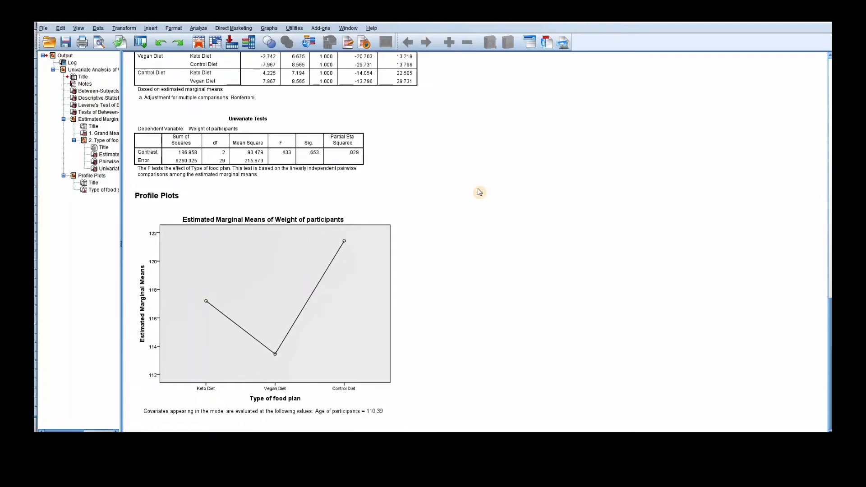
scroll(478, 192, up, 2)
scroll(478, 192, up, 2)
scroll(478, 192, up, 2)
scroll(478, 192, up, 2)
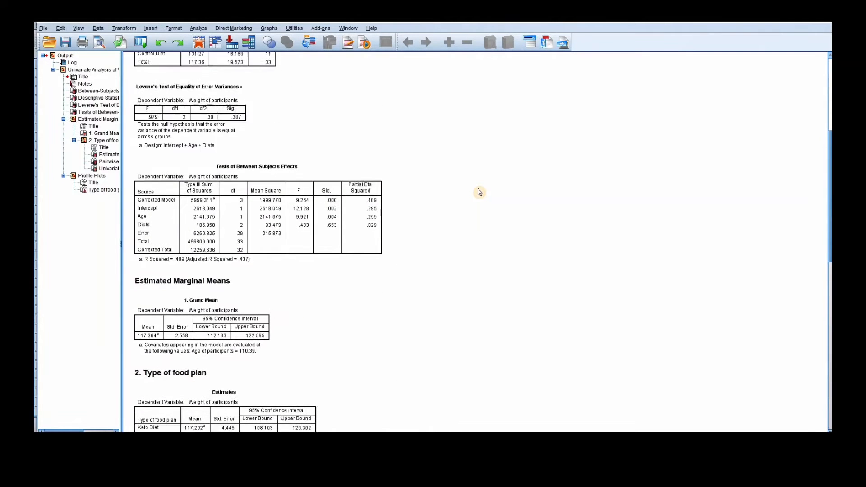
scroll(478, 192, up, 3)
scroll(479, 192, down, 2)
scroll(478, 192, down, 2)
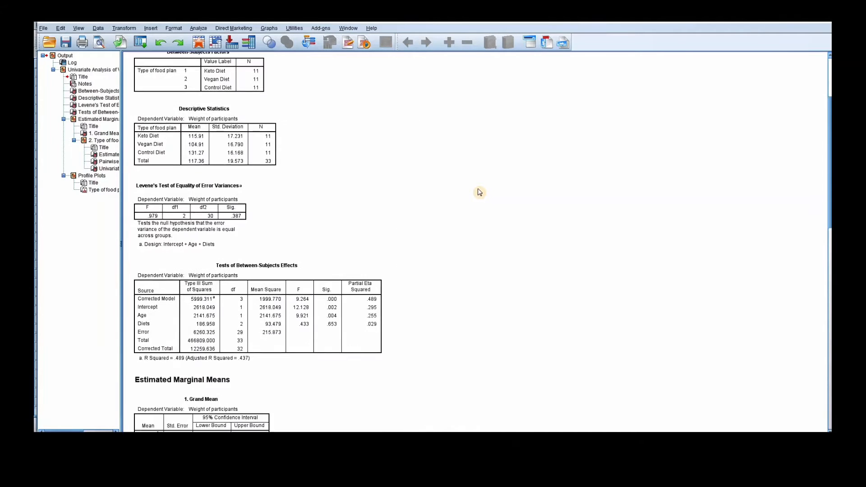
scroll(479, 193, down, 2)
scroll(479, 192, down, 2)
scroll(478, 192, down, 2)
scroll(479, 192, down, 3)
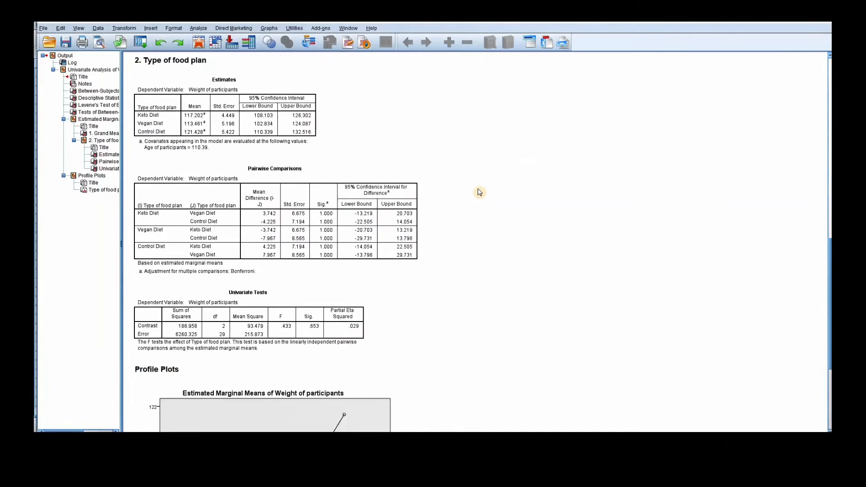
scroll(478, 192, down, 3)
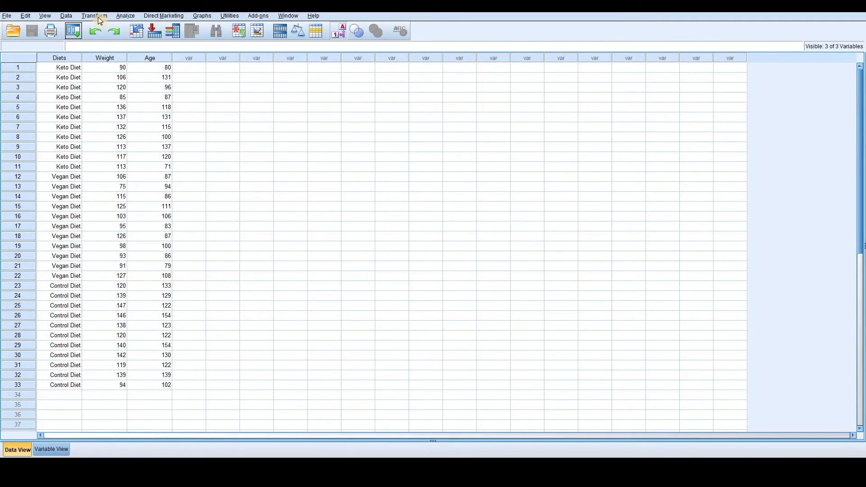
Start a Univariate general linear model from the Analyze menu
click(125, 15)
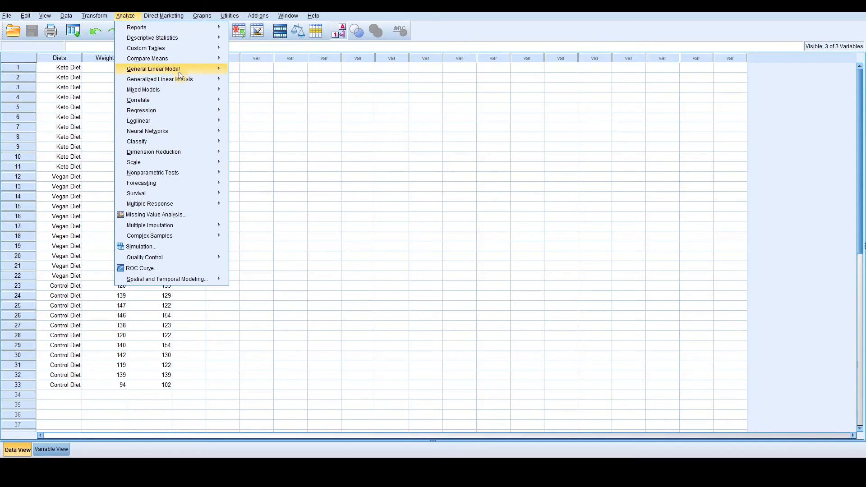
mouse_move(154, 69)
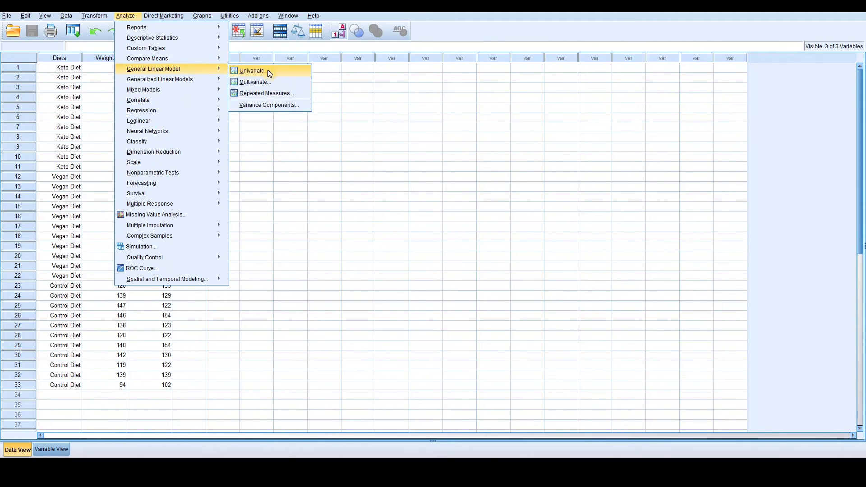
click(269, 73)
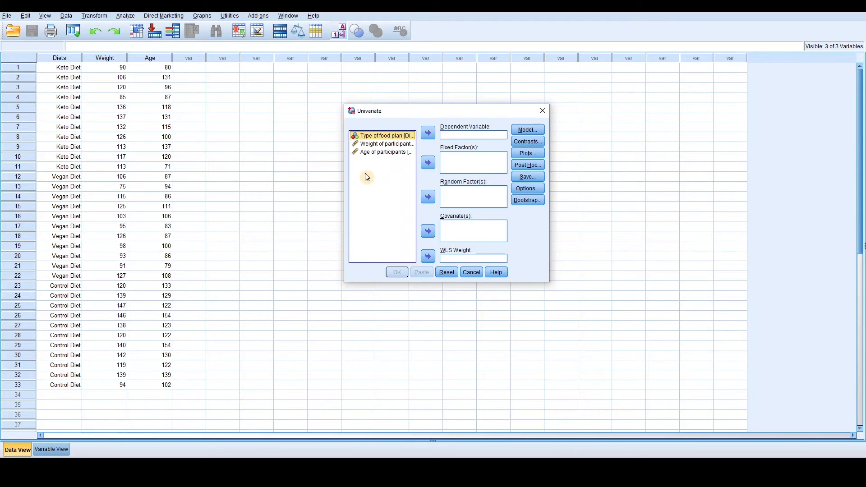
Switch the variable list to show short names (Diets, Weight, Age) instead of labels
right_click(379, 136)
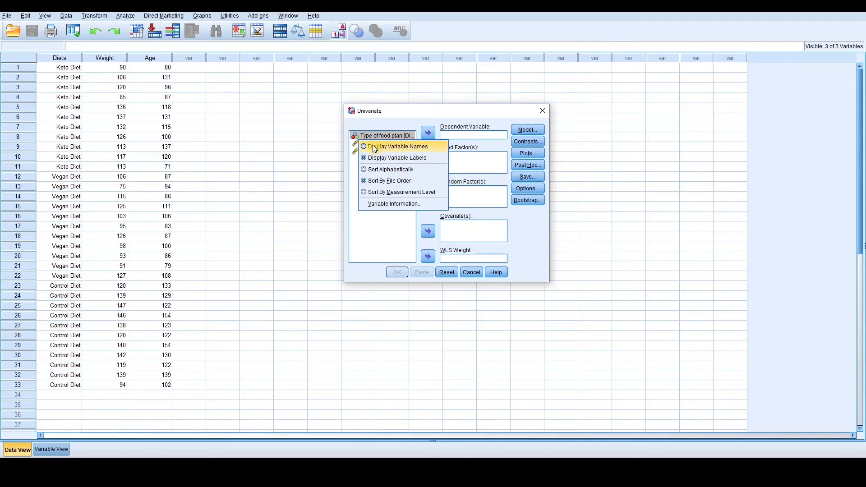
click(383, 148)
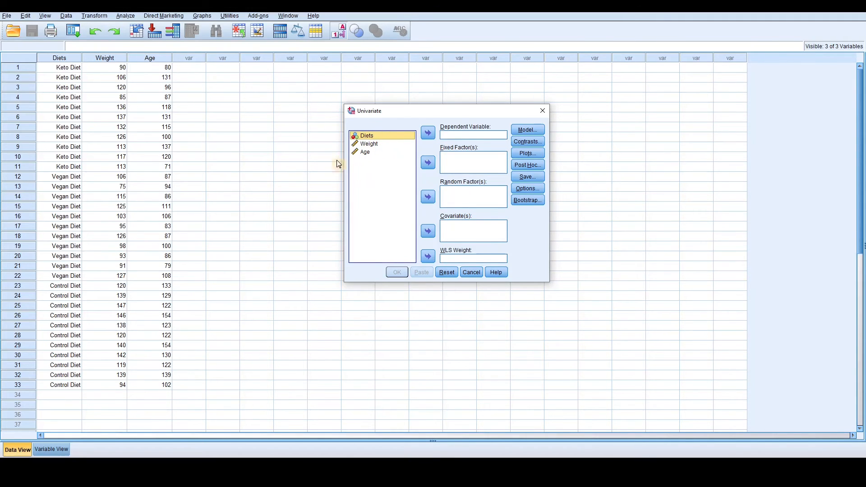
click(367, 146)
Assign Weight as dependent variable, Diets as fixed factor and Age as covariate
click(370, 153)
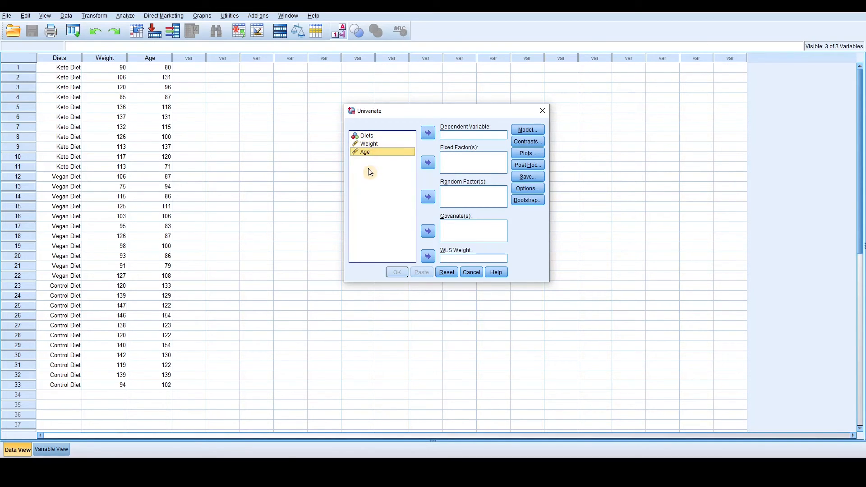
click(371, 144)
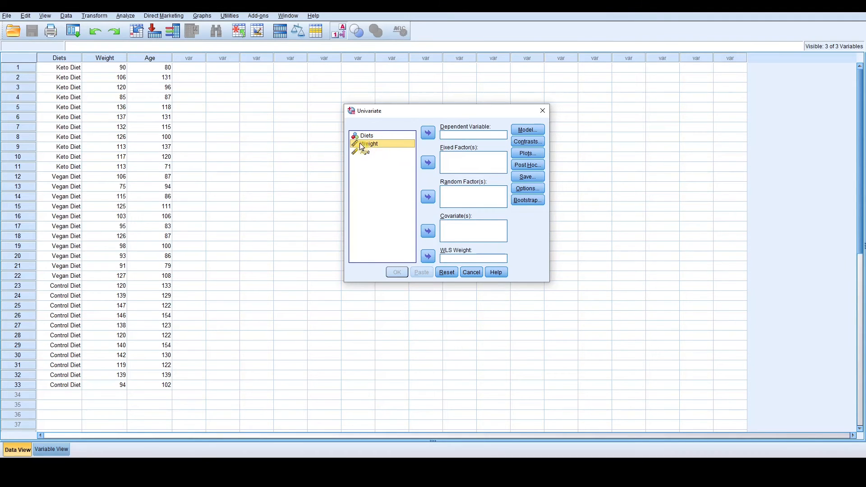
click(428, 133)
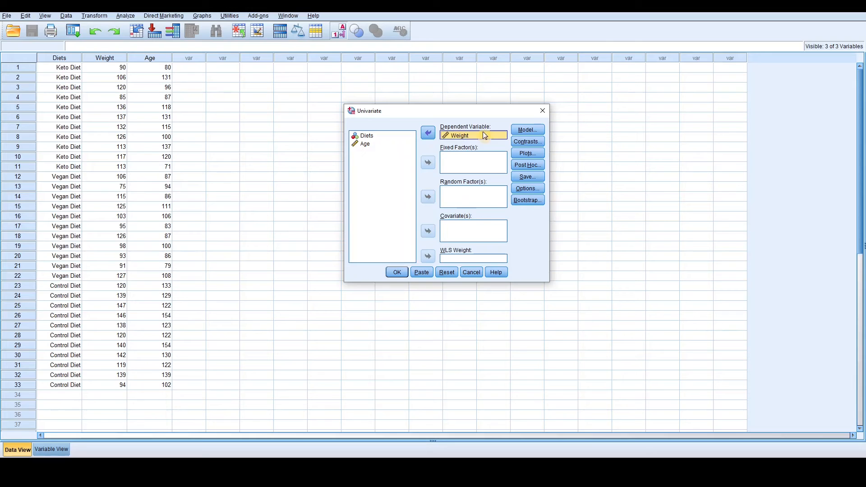
click(369, 136)
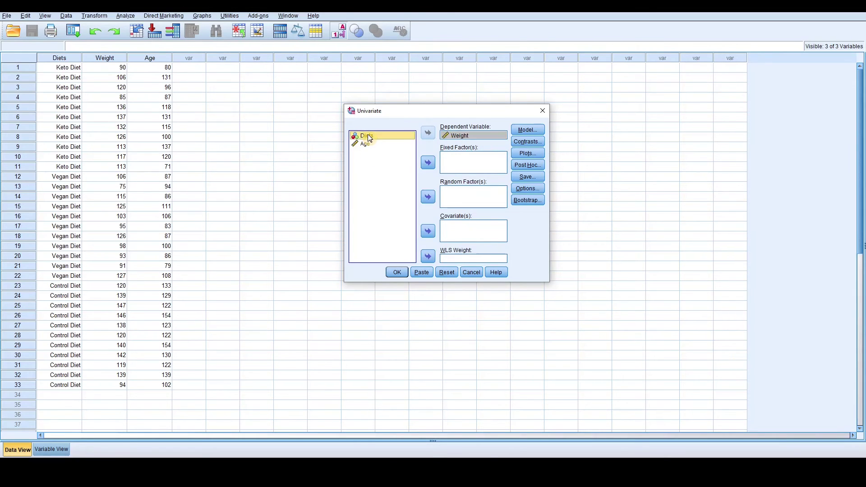
click(427, 164)
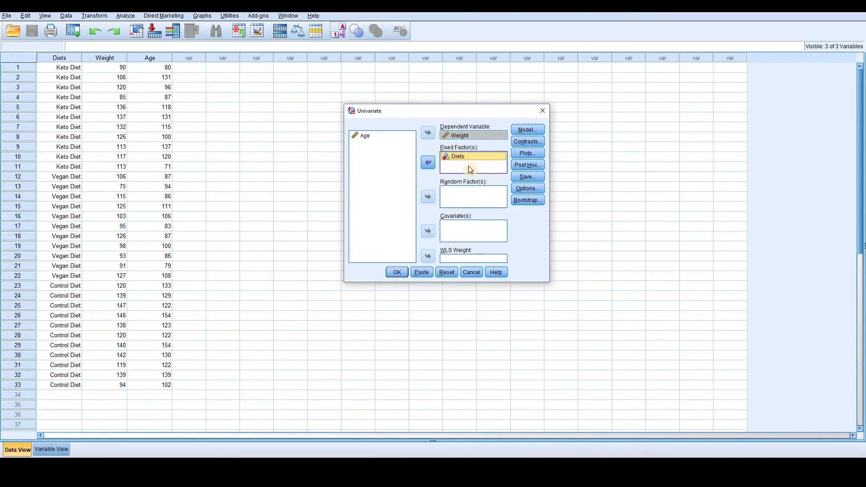
click(366, 137)
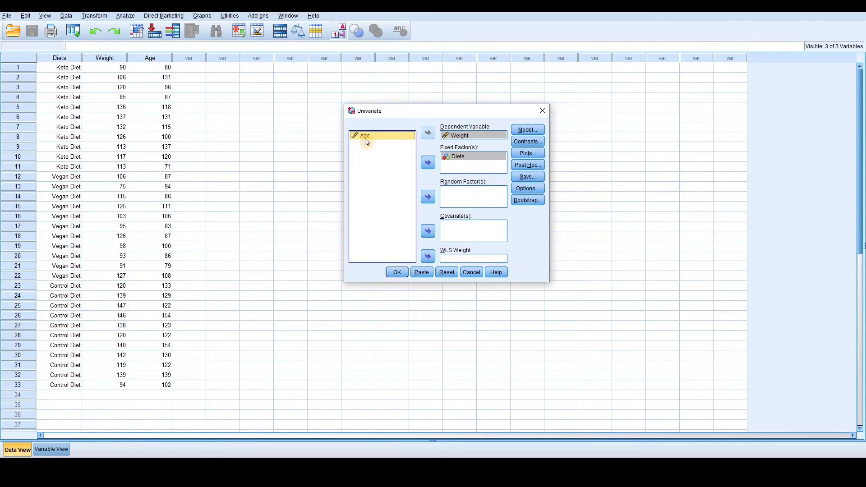
click(429, 231)
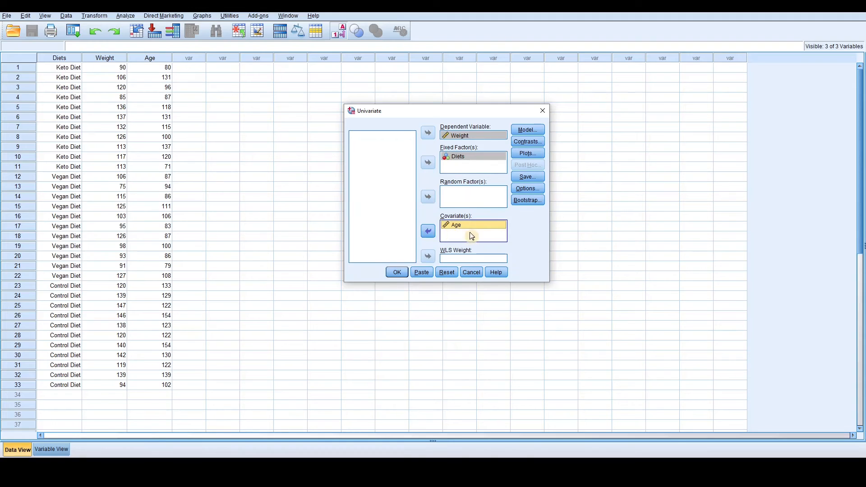
click(526, 129)
drag(397, 137, 369, 131)
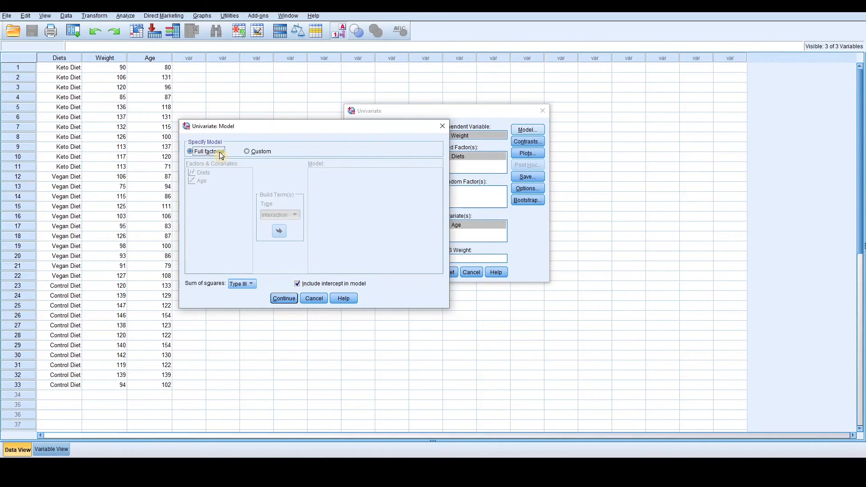
click(253, 285)
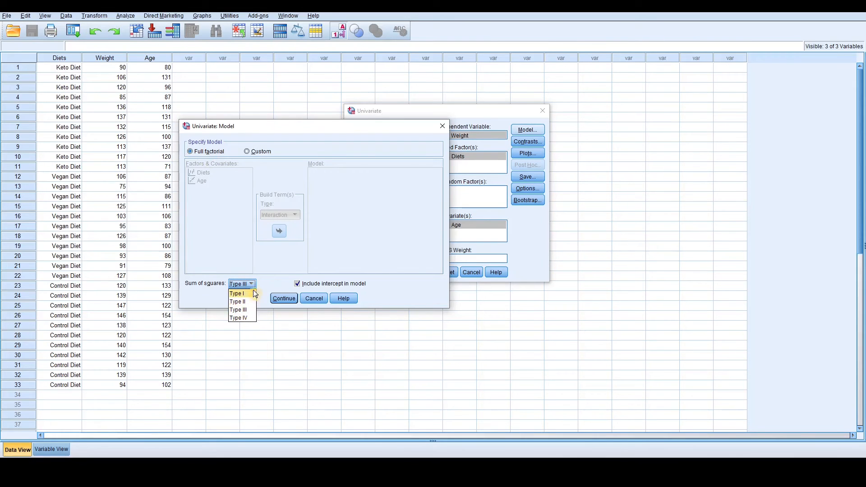
click(243, 293)
click(283, 299)
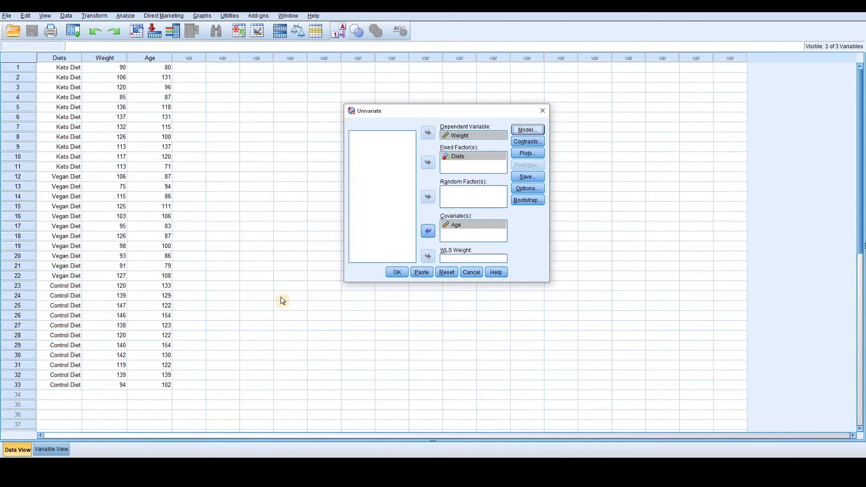
click(514, 143)
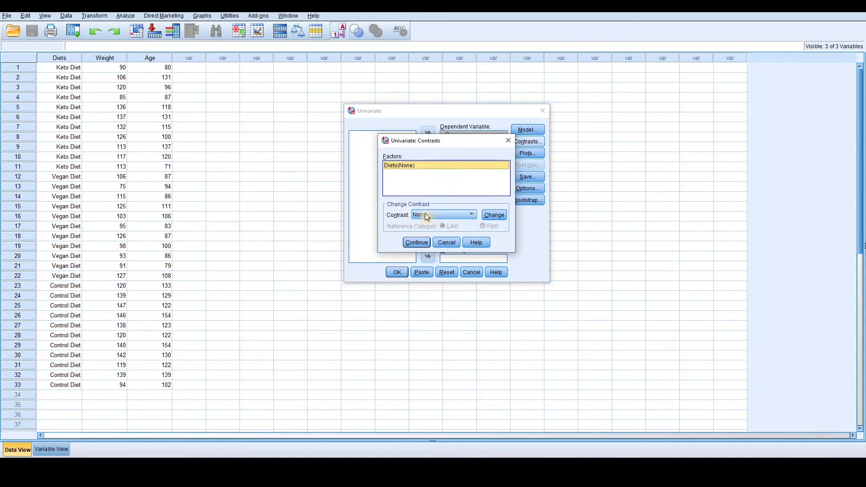
click(472, 215)
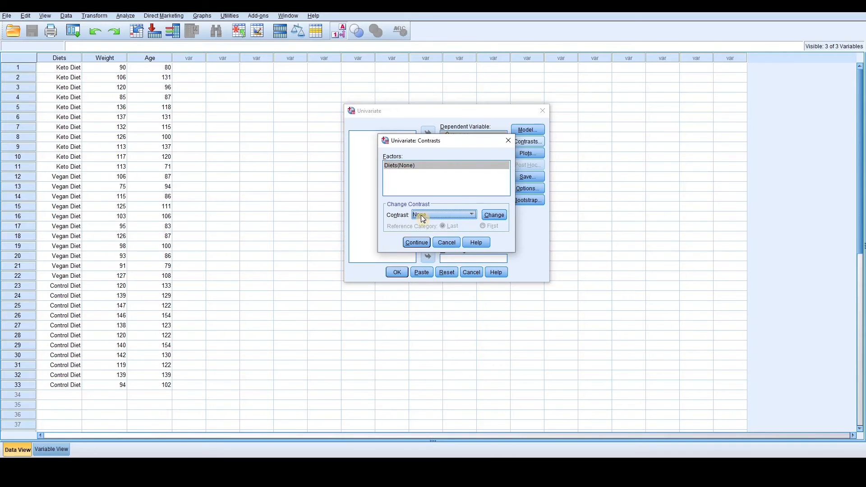
click(415, 242)
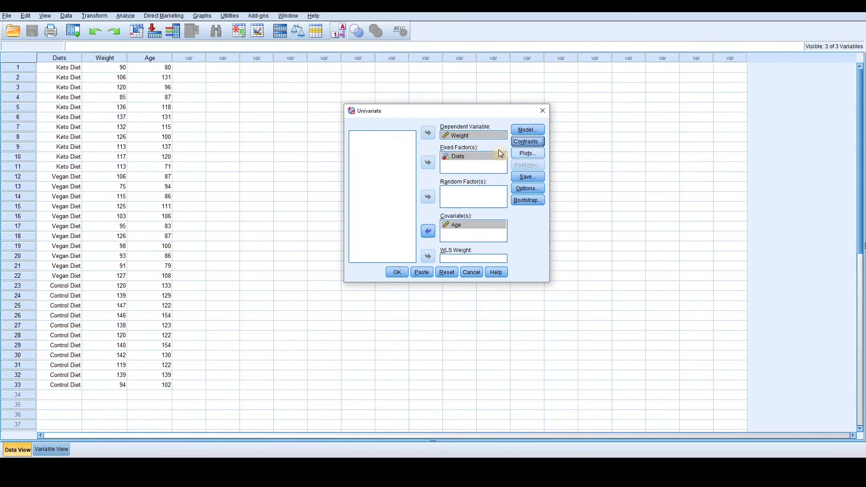
Define a profile plot with Diets on the horizontal axis
click(526, 156)
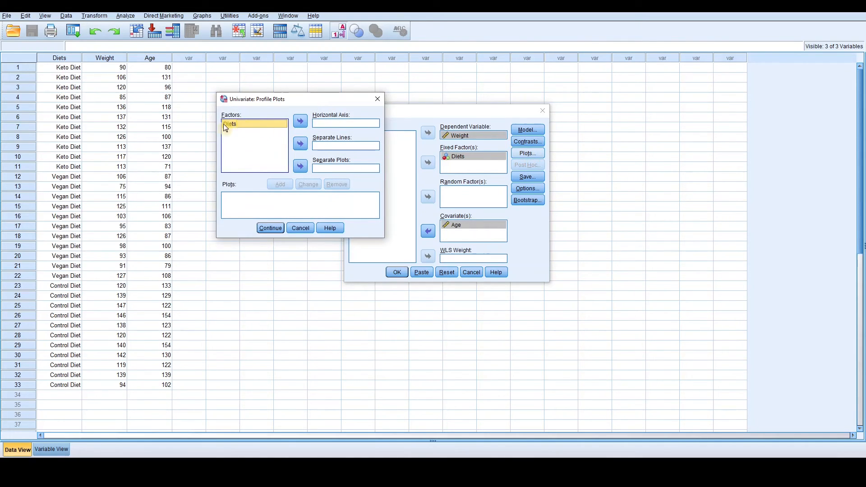
click(238, 128)
click(301, 124)
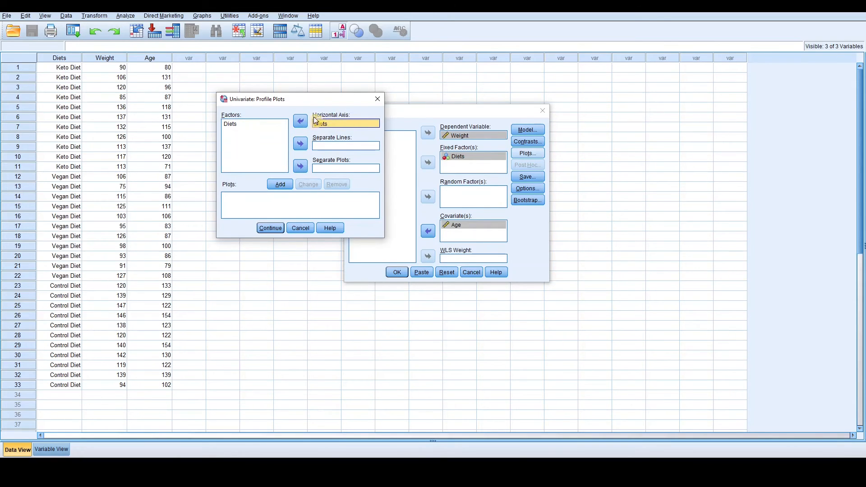
click(279, 184)
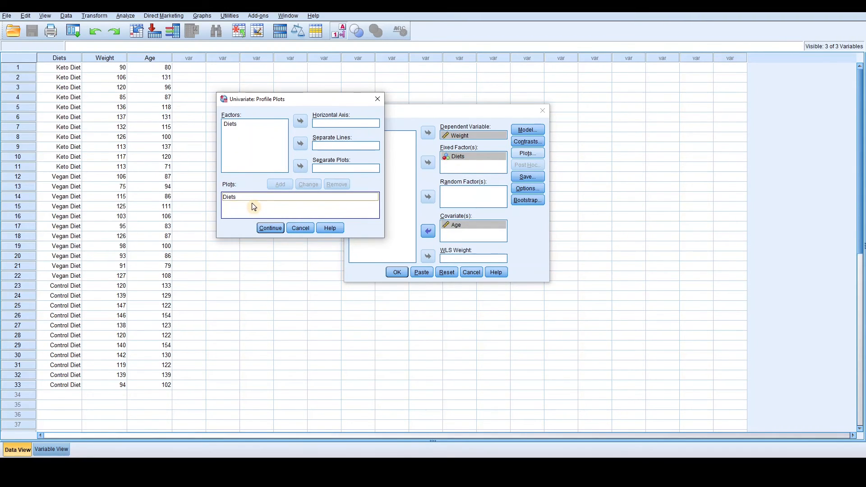
click(271, 228)
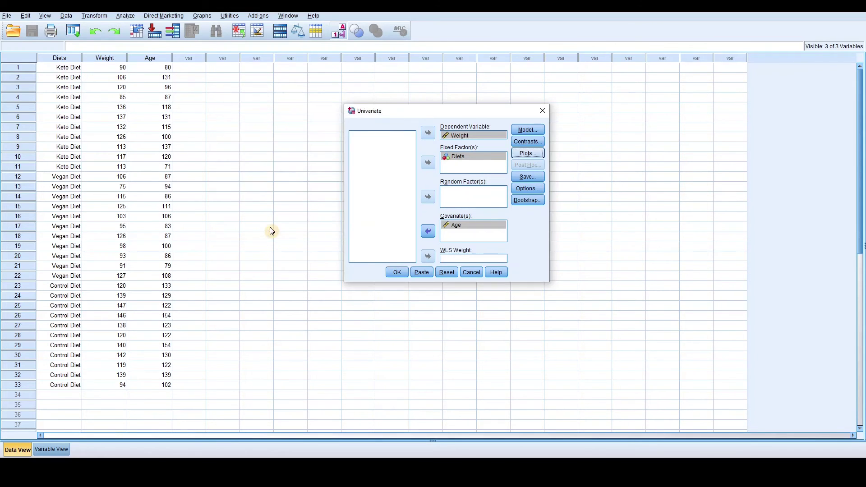
click(531, 178)
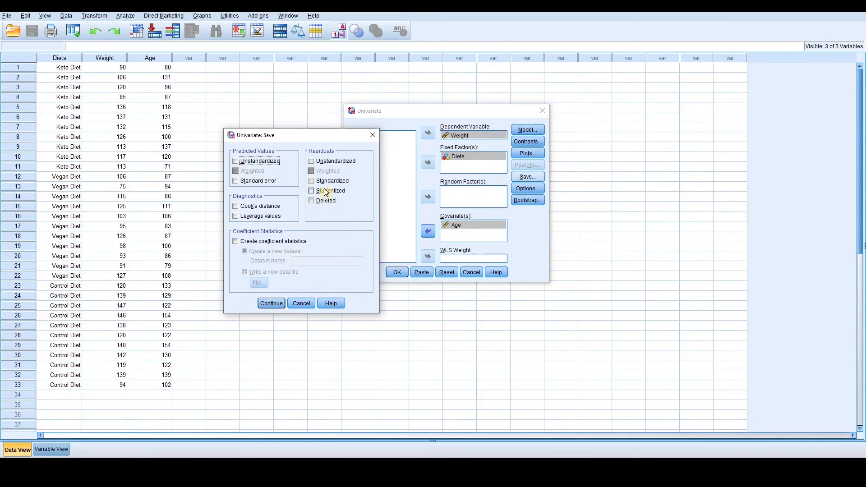
click(273, 305)
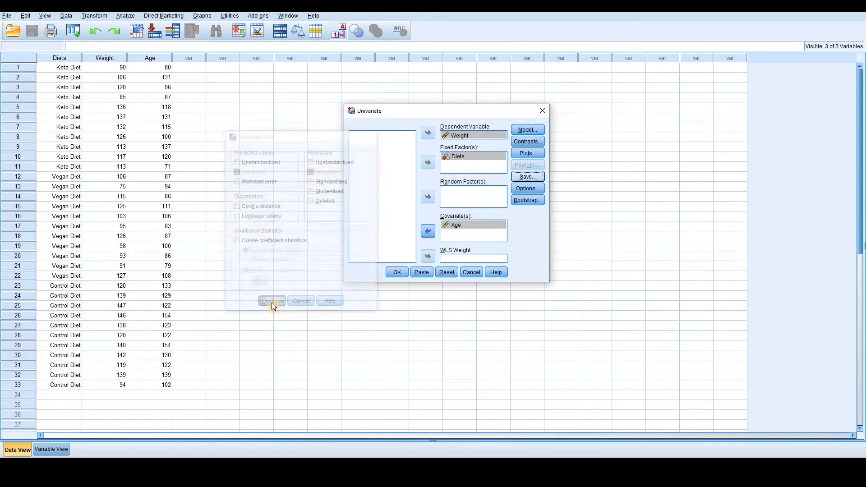
Request estimated marginal means for (OVERALL) and Diets with Bonferroni-adjusted main-effect comparisons
click(530, 189)
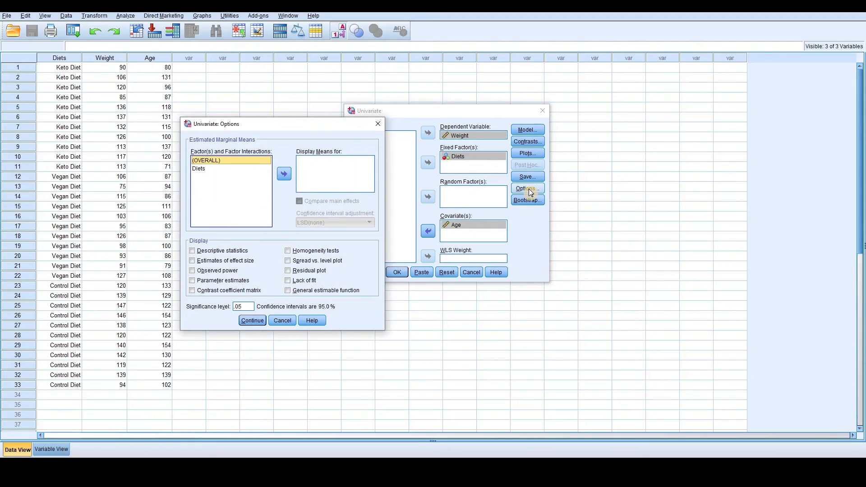
ctrl+click(211, 170)
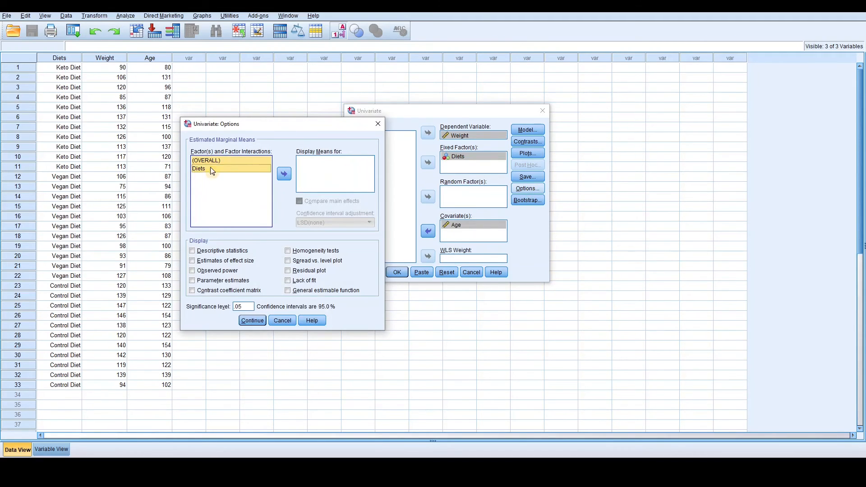
click(284, 174)
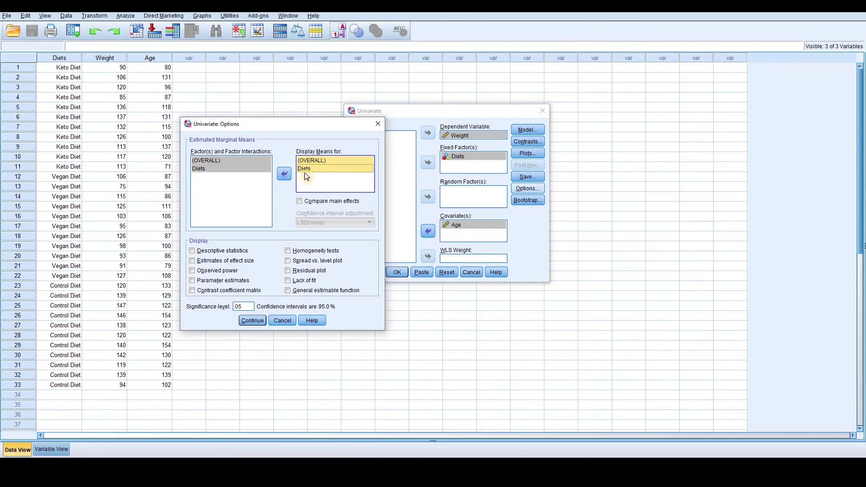
click(300, 201)
click(336, 221)
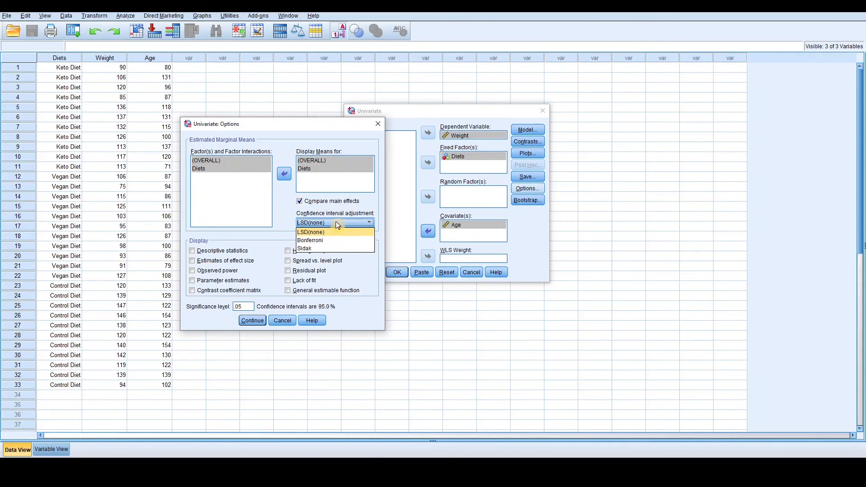
click(319, 240)
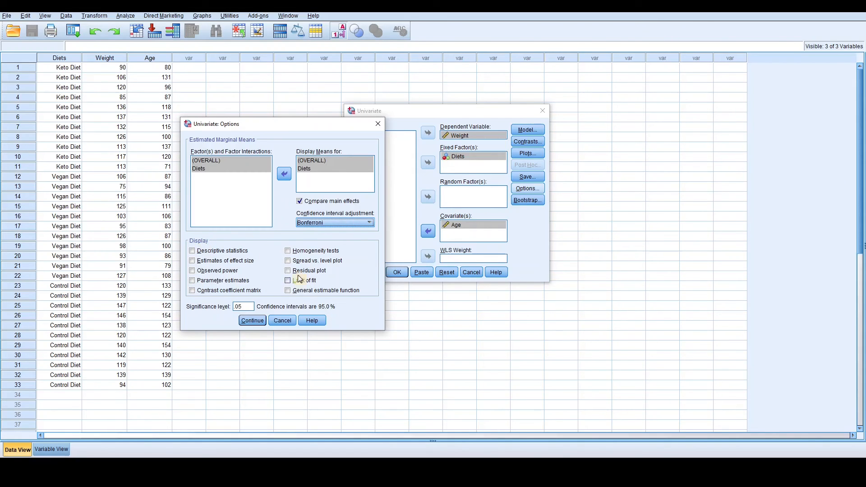
Add descriptive statistics, effect-size estimates and homogeneity tests, then run the ANCOVA
click(219, 251)
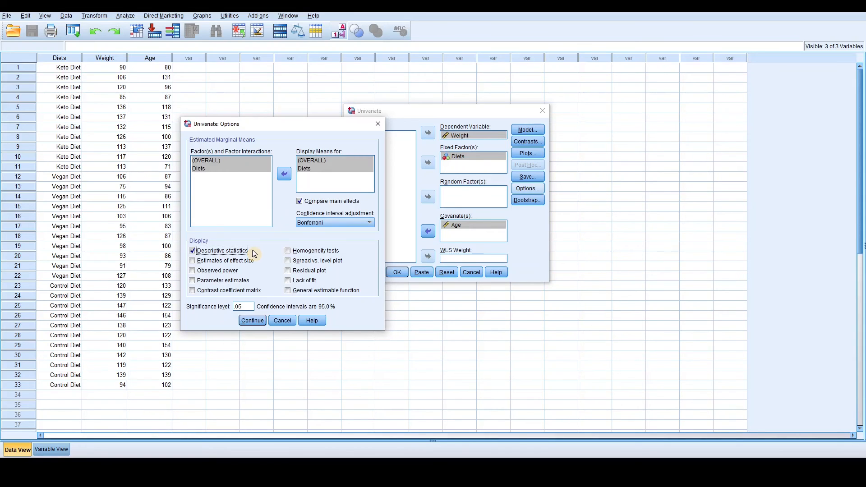
click(222, 261)
click(322, 252)
click(254, 323)
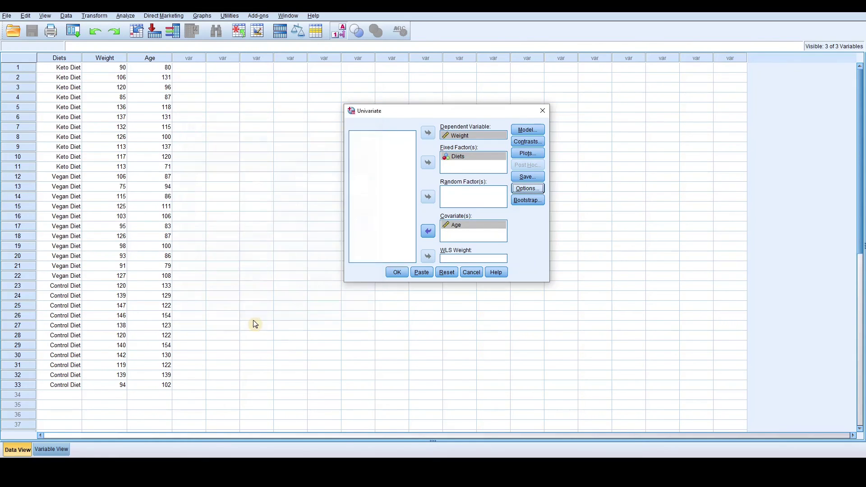
click(397, 274)
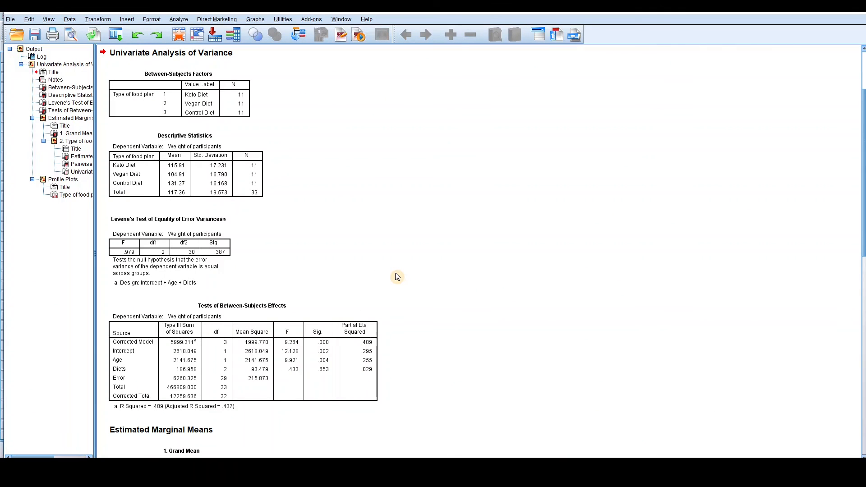
scroll(396, 276, up, 3)
scroll(397, 276, down, 2)
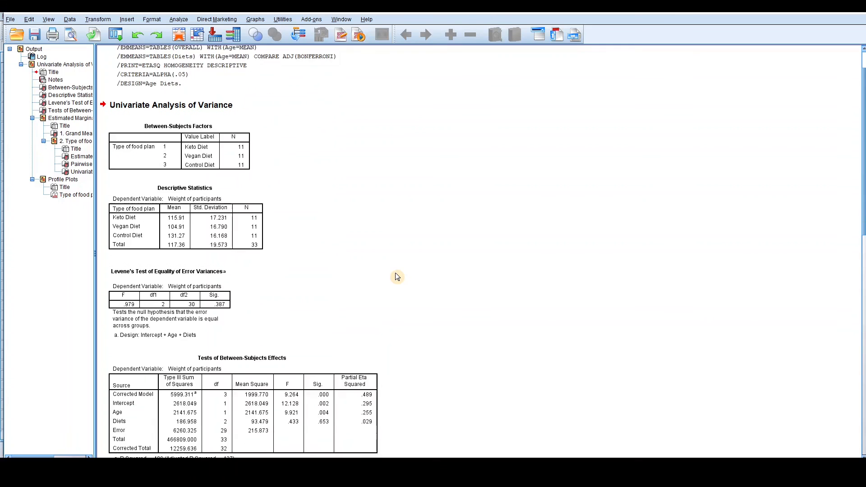
scroll(397, 277, down, 2)
scroll(397, 276, down, 2)
scroll(396, 276, down, 1)
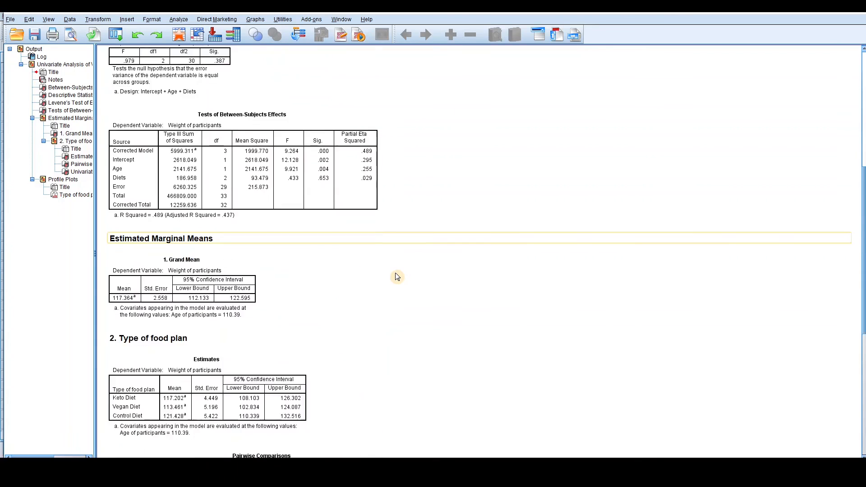
scroll(396, 276, down, 2)
scroll(397, 276, down, 1)
scroll(397, 276, down, 2)
scroll(397, 276, down, 2)
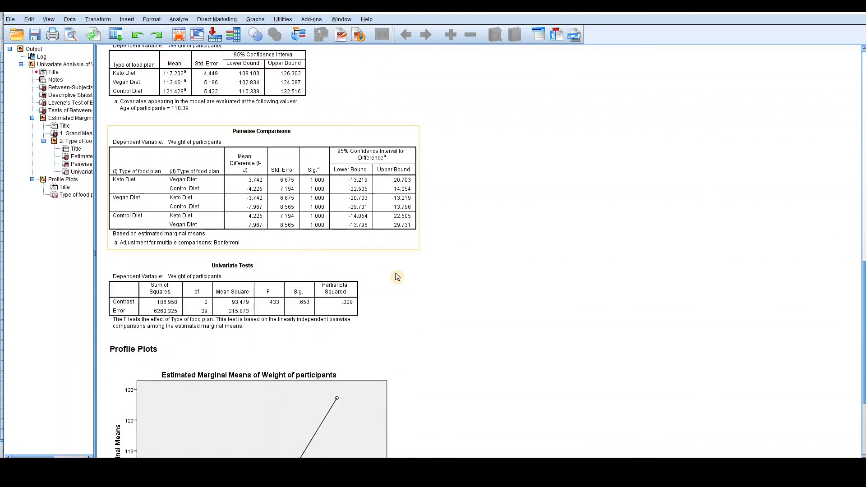
scroll(397, 276, down, 2)
scroll(397, 276, down, 2)
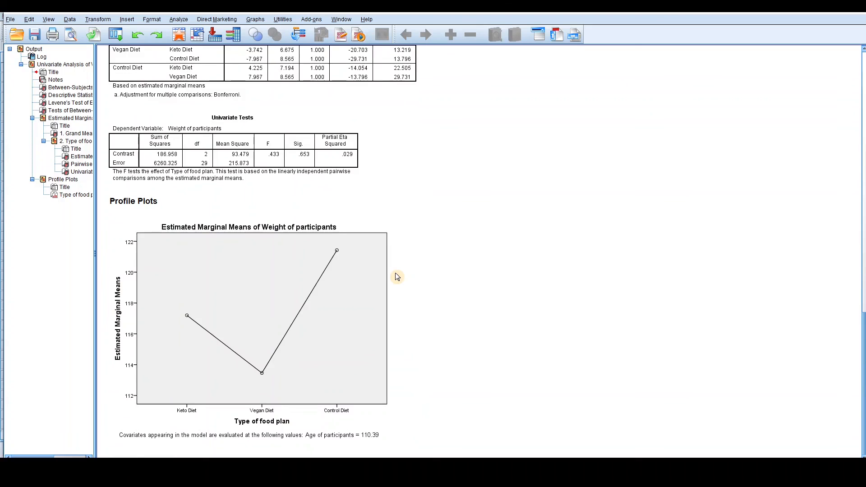
scroll(397, 276, up, 3)
scroll(397, 276, up, 2)
scroll(397, 276, up, 2)
scroll(396, 276, up, 2)
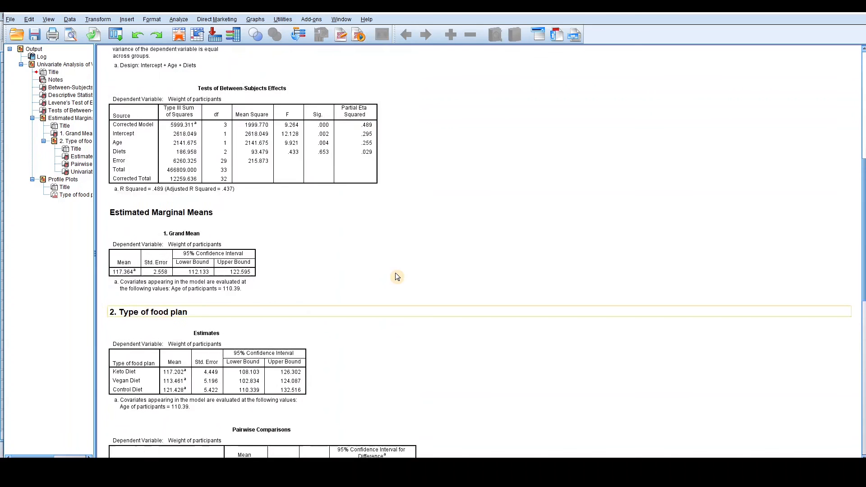
scroll(396, 277, up, 2)
scroll(396, 277, up, 2)
scroll(397, 275, up, 2)
scroll(396, 276, up, 1)
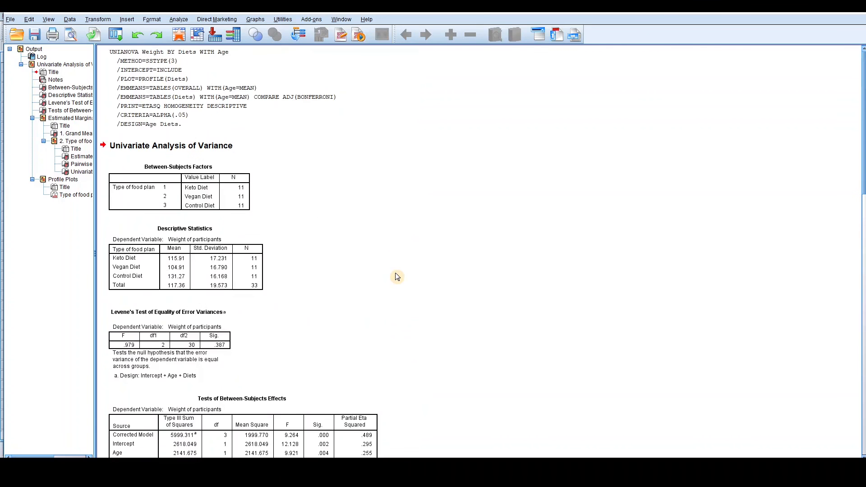
scroll(397, 276, down, 2)
scroll(396, 276, down, 2)
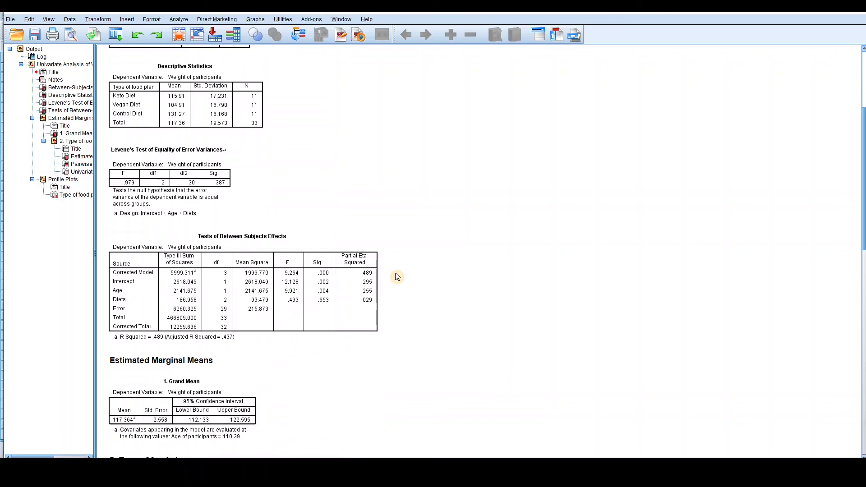
scroll(397, 277, down, 2)
scroll(396, 277, down, 1)
scroll(397, 276, down, 2)
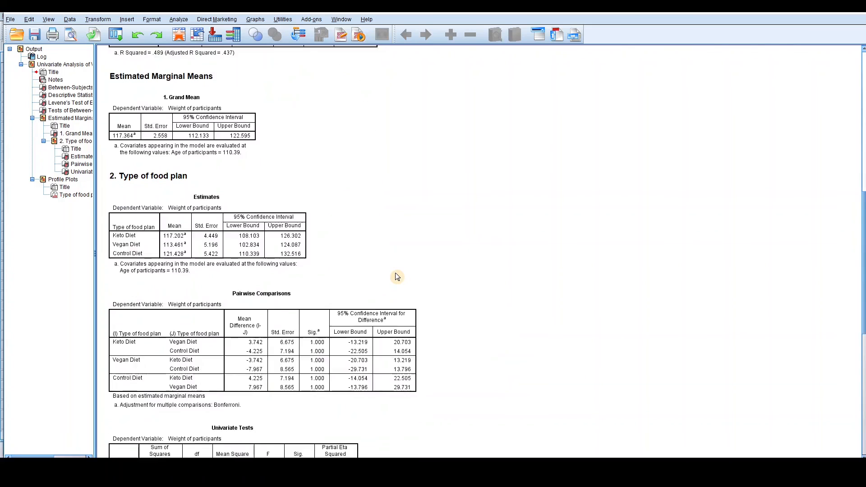
scroll(396, 277, down, 1)
scroll(397, 276, down, 2)
scroll(396, 277, down, 2)
scroll(396, 276, down, 1)
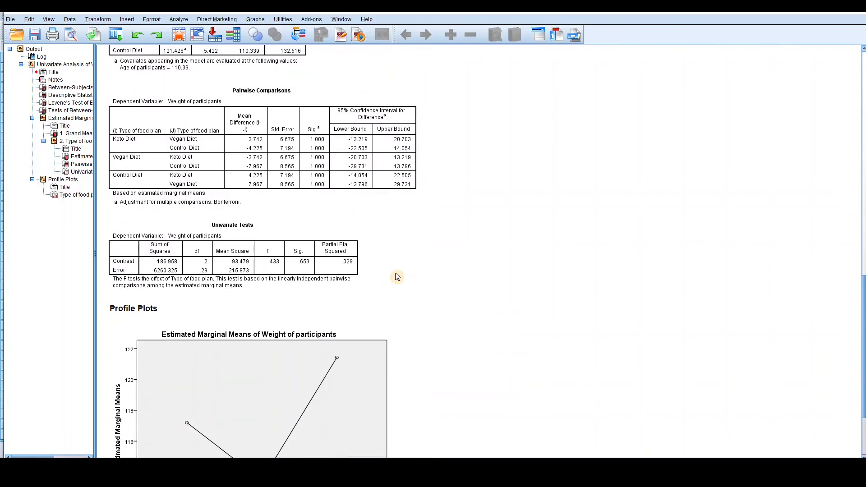
scroll(397, 277, down, 1)
scroll(396, 277, down, 1)
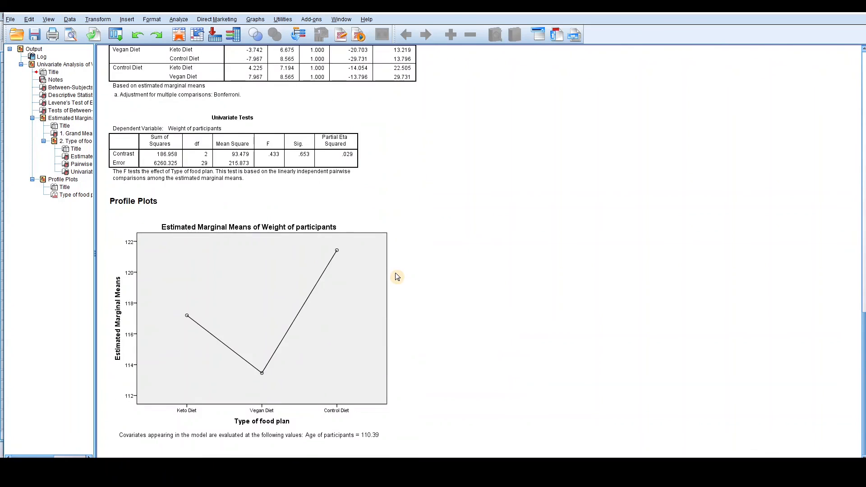
scroll(396, 275, up, 2)
scroll(397, 276, up, 2)
scroll(396, 276, up, 2)
scroll(396, 277, up, 2)
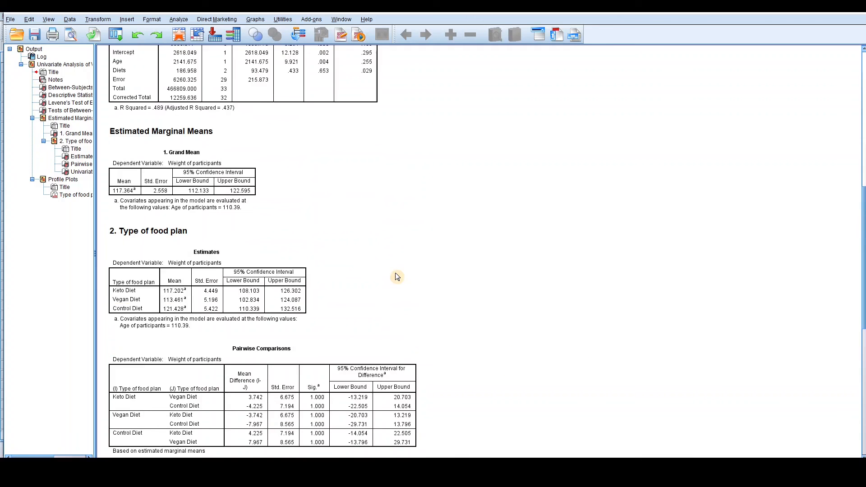
scroll(397, 276, up, 2)
scroll(397, 276, up, 2)
scroll(396, 277, up, 2)
scroll(397, 276, up, 2)
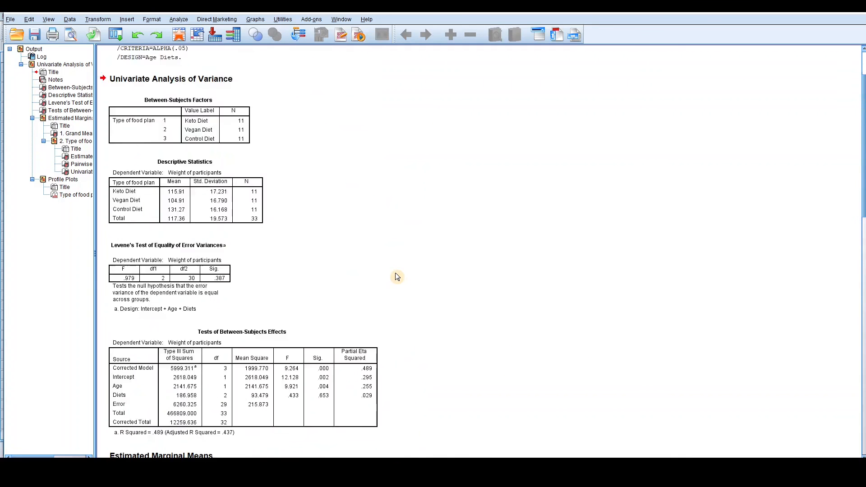
scroll(397, 276, up, 1)
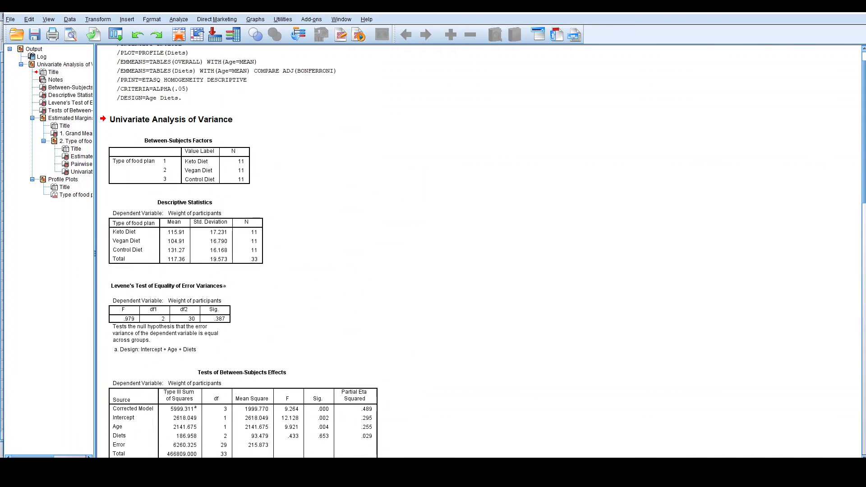
mouse_move(861, 112)
mouse_down()
mouse_move(863, 304)
mouse_move(862, 54)
mouse_move(863, 125)
mouse_up()
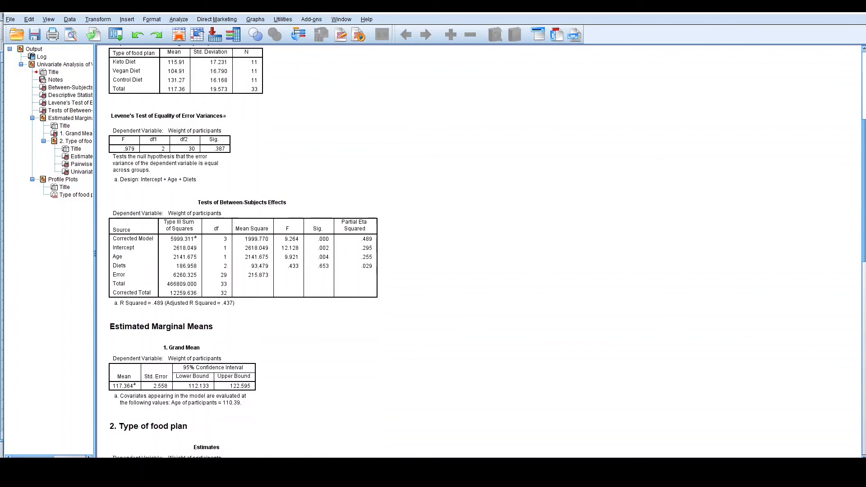
scroll(432, 244, down, 1)
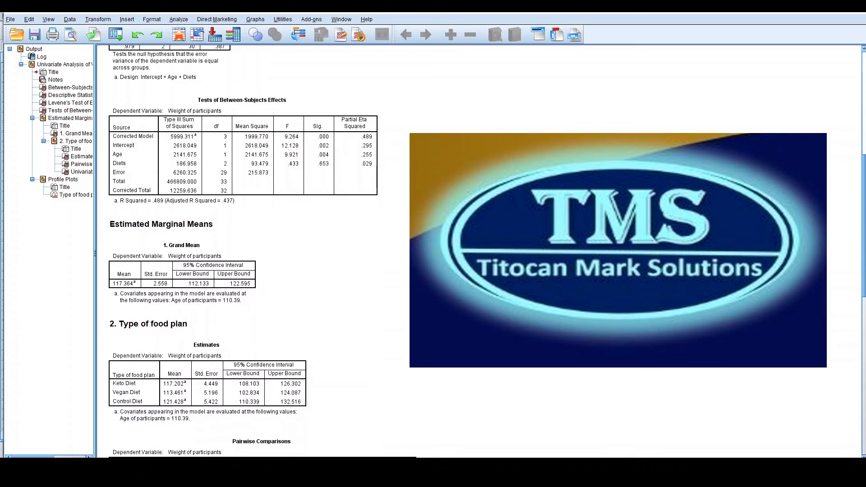
scroll(433, 244, down, 1)
scroll(432, 244, down, 1)
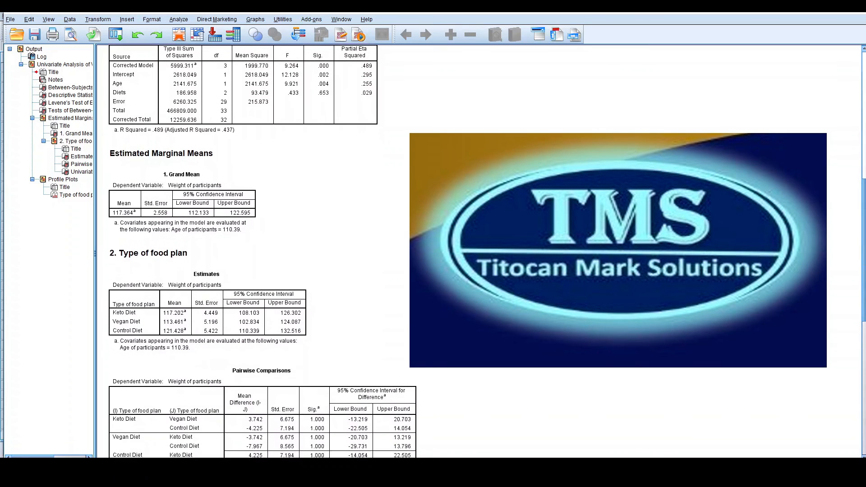
scroll(434, 244, down, 1)
scroll(433, 243, down, 1)
scroll(434, 244, down, 1)
scroll(433, 244, down, 1)
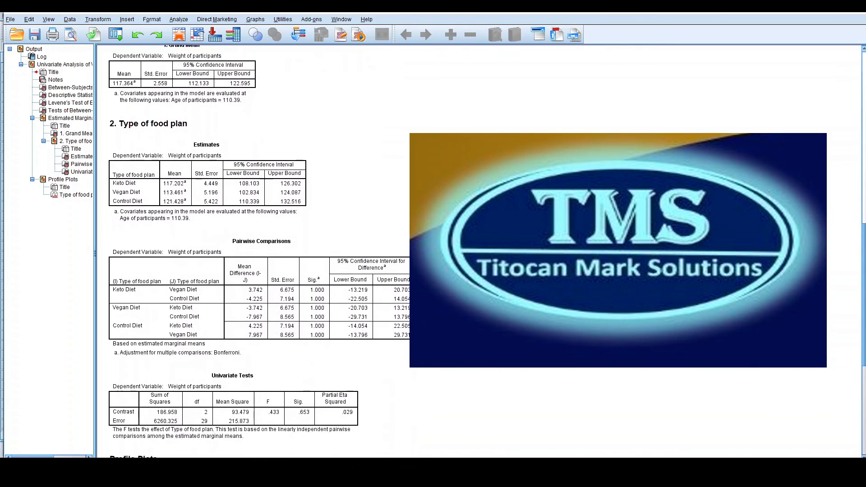
scroll(433, 244, down, 1)
scroll(433, 244, down, 1)
scroll(434, 244, down, 1)
scroll(433, 244, down, 1)
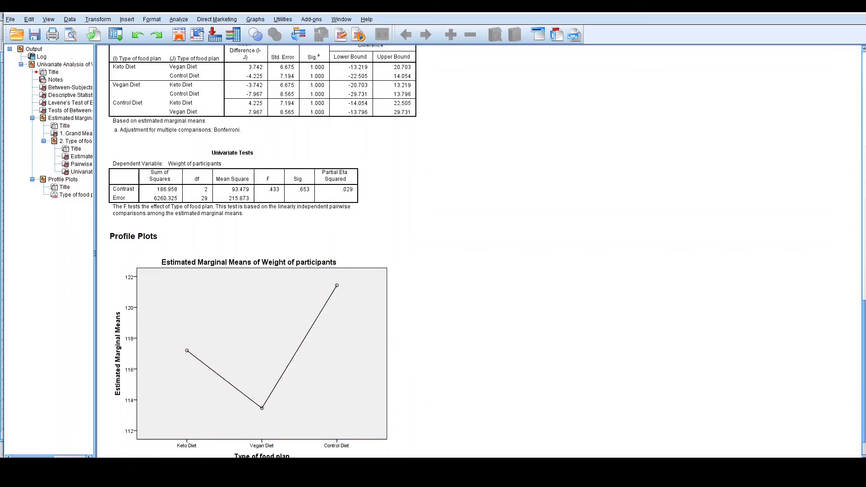
scroll(433, 243, up, 1)
scroll(432, 244, up, 2)
scroll(432, 244, up, 1)
scroll(433, 244, up, 1)
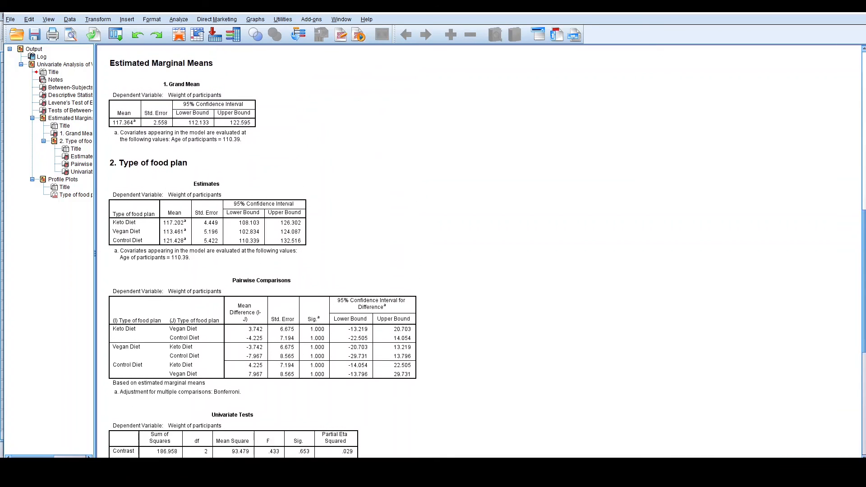
scroll(432, 244, up, 1)
scroll(432, 244, up, 1)
drag(858, 232, 862, 171)
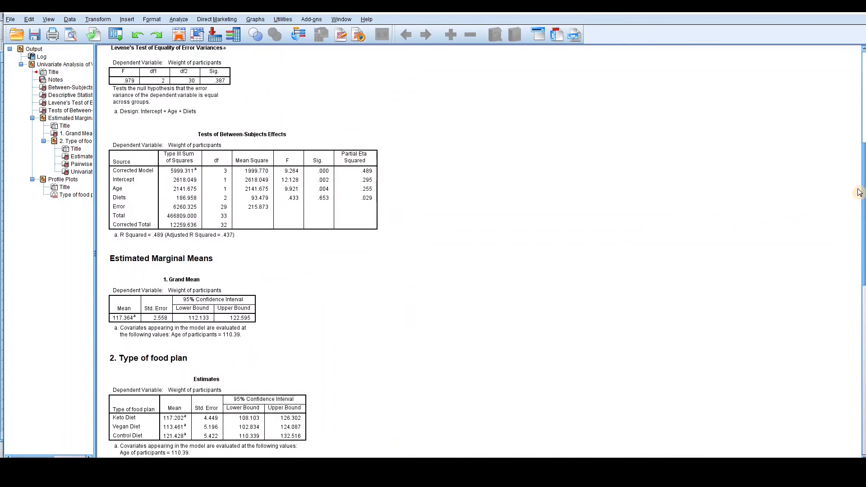
drag(862, 136, 861, 68)
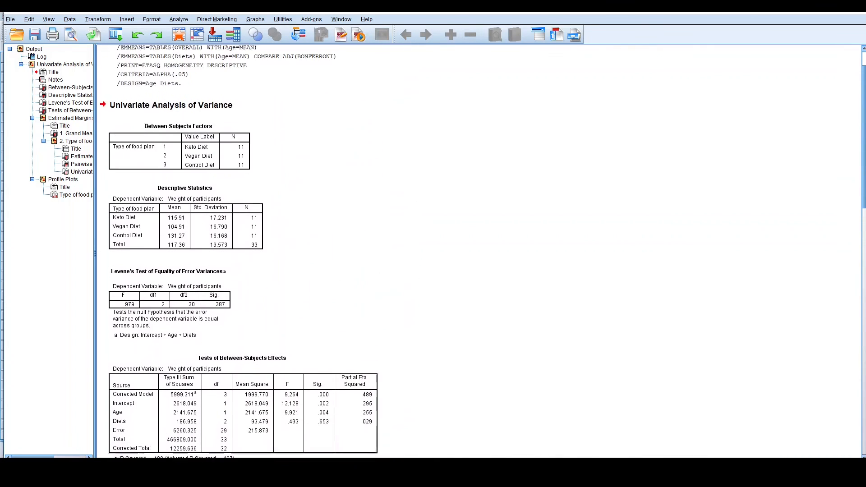